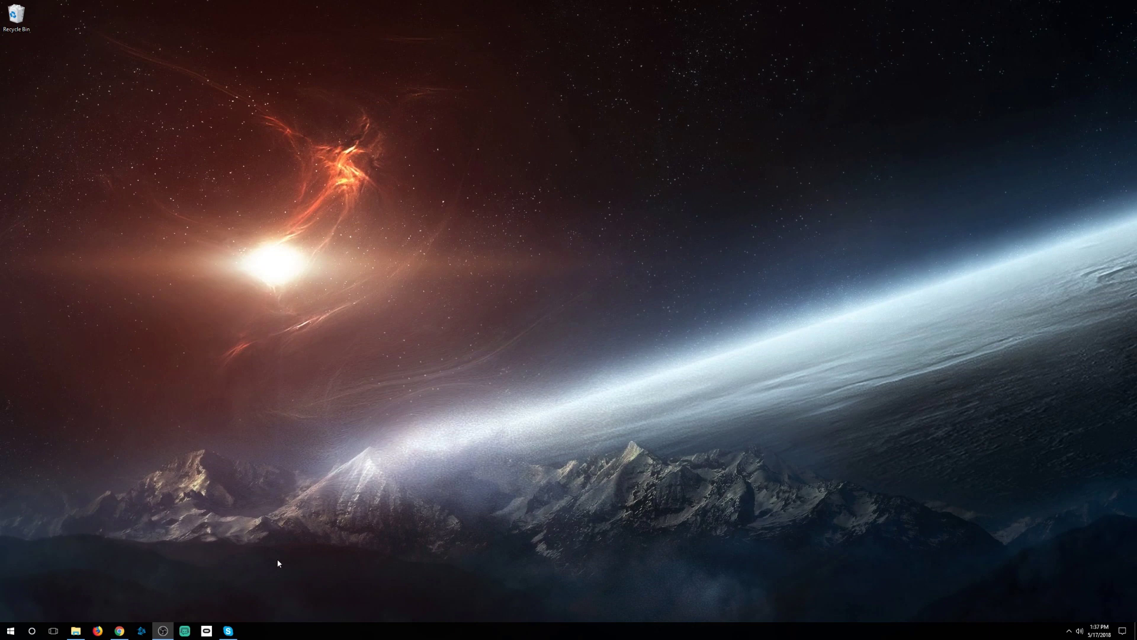
Open File Explorer from the taskbar to show This PC with its seven drives.
{"action": "left_click", "coordinate": [76, 627]}
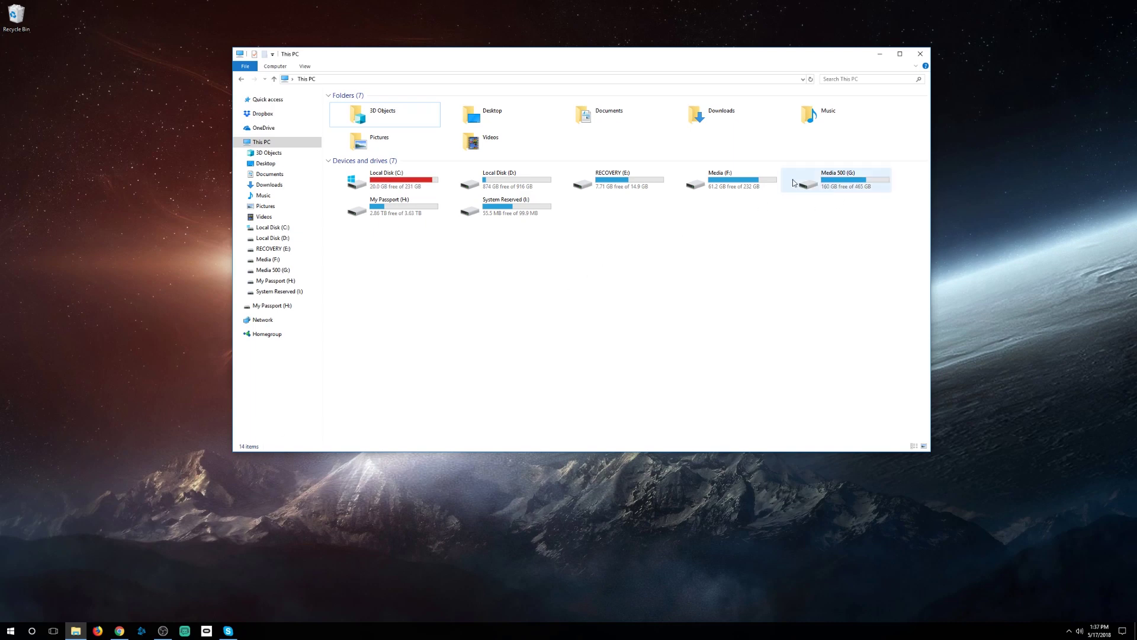
{"action": "mouse_move", "coordinate": [268, 259]}
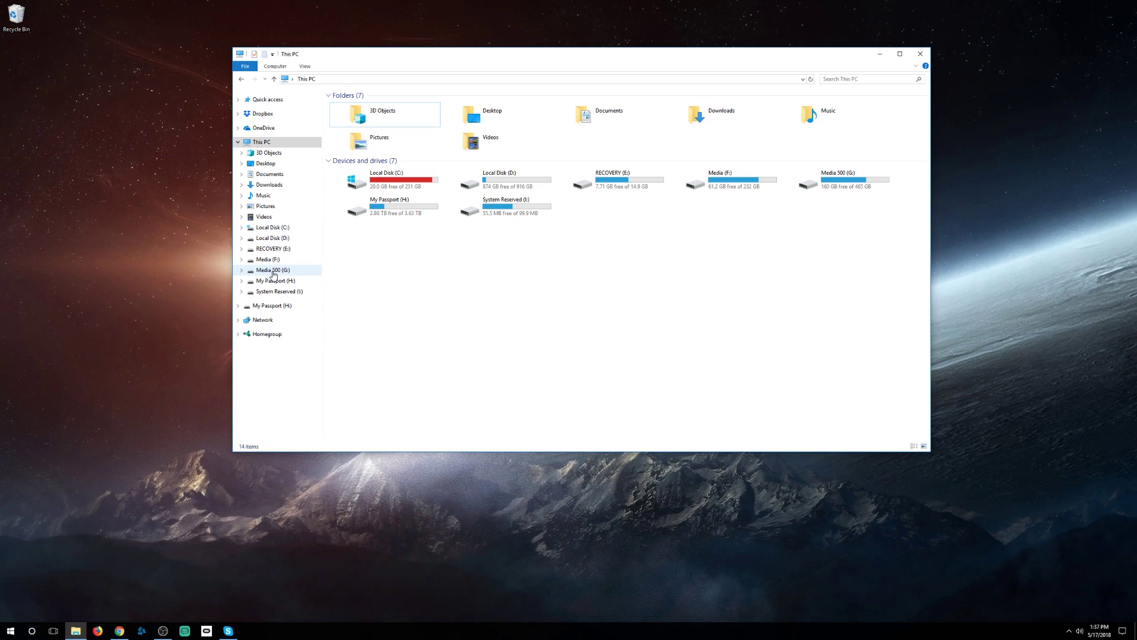
{"action": "right_click", "coordinate": [272, 242]}
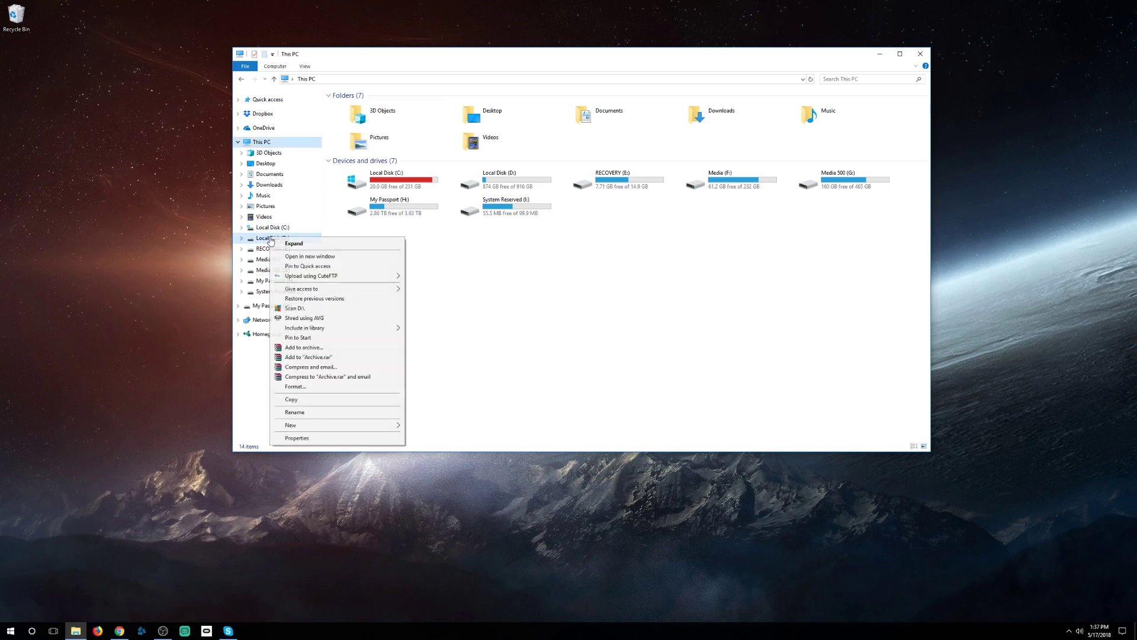
{"action": "left_click", "coordinate": [294, 388]}
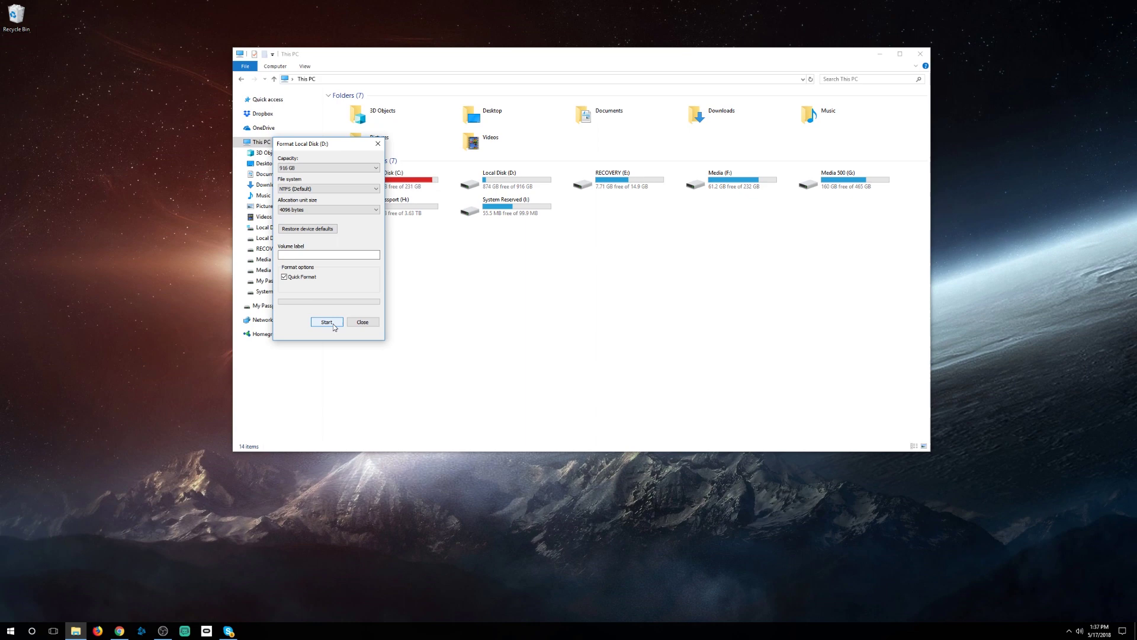
Close the Format window without formatting and open Windows Search.
{"action": "left_click", "coordinate": [359, 325]}
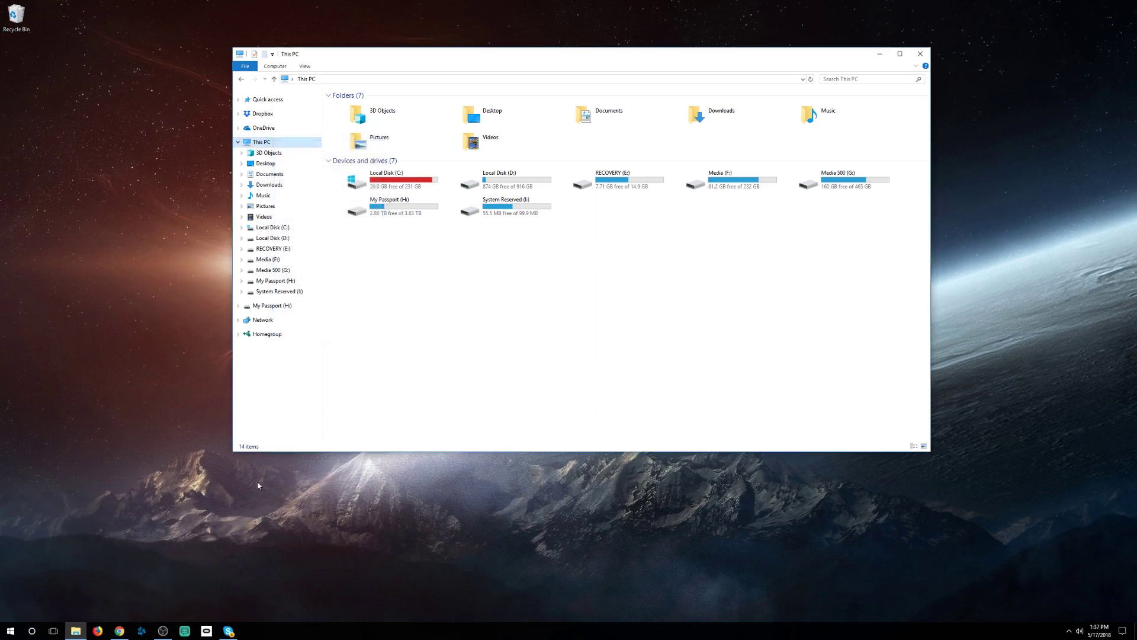
{"action": "left_click", "coordinate": [33, 630]}
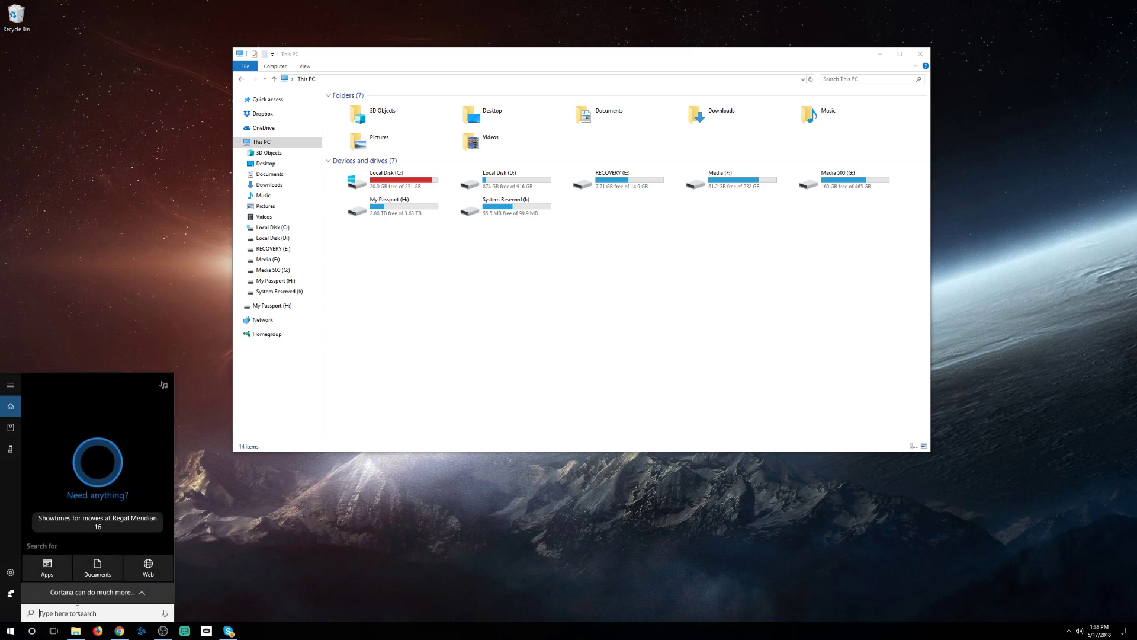
{"action": "type", "text": "disk"}
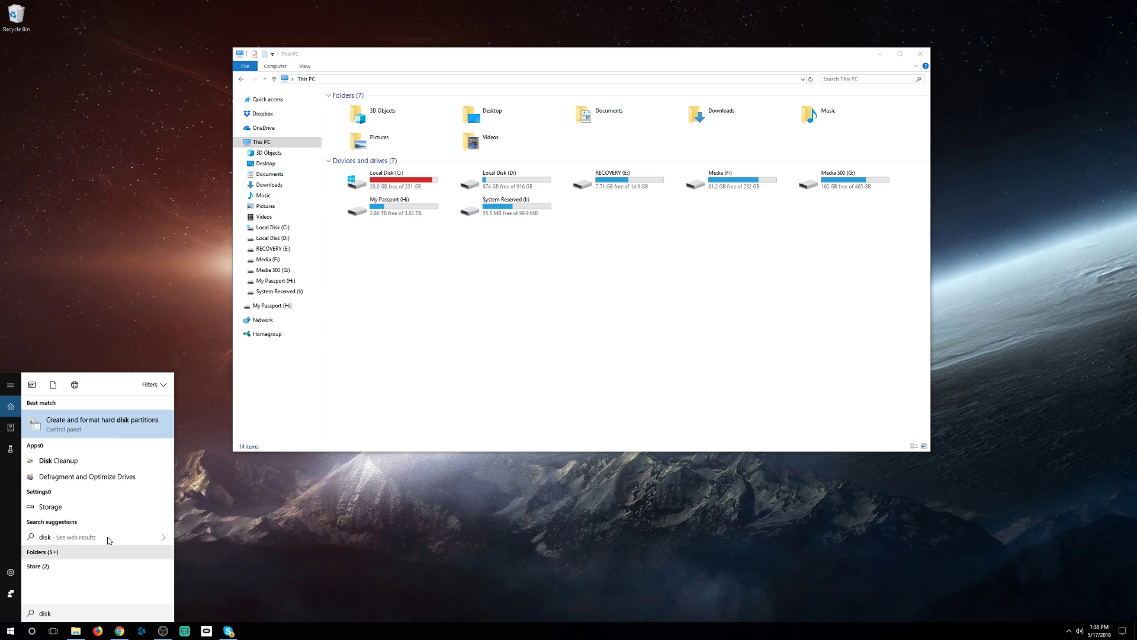
{"action": "type", "text": " m"}
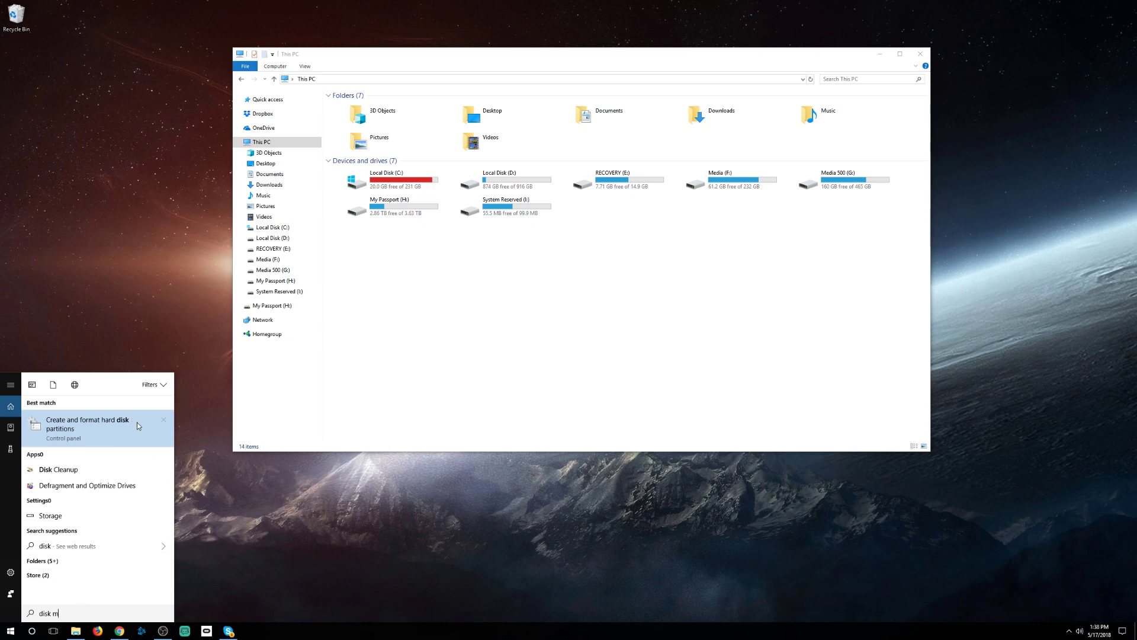
{"action": "type", "text": "ana"}
Launch Disk Management, centre and enlarge it, then select Disk 0 partition 3 and My Passport (H:).
{"action": "left_click", "coordinate": [137, 422]}
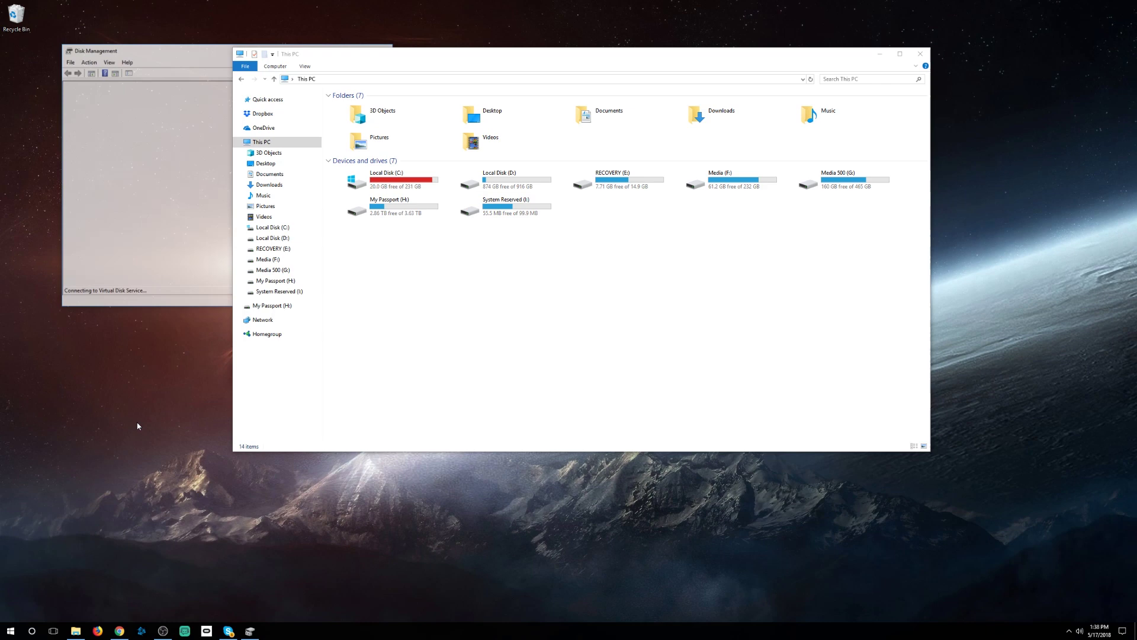
{"action": "left_click_drag", "start_coordinate": [171, 51], "coordinate": [376, 103]}
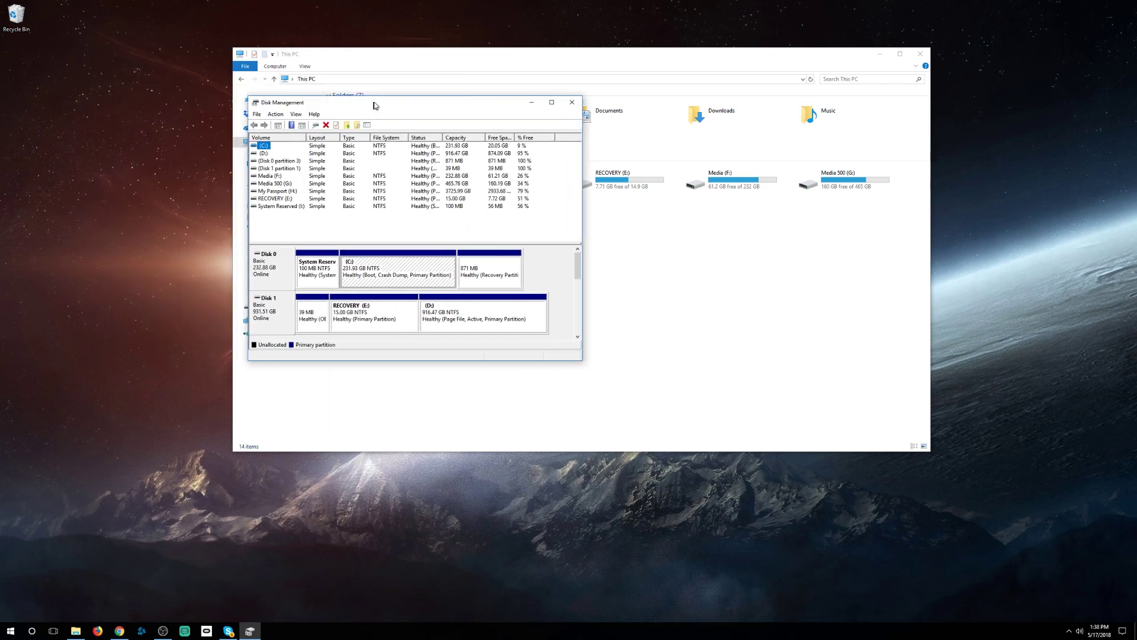
{"action": "left_click_drag", "start_coordinate": [598, 362], "coordinate": [700, 546]}
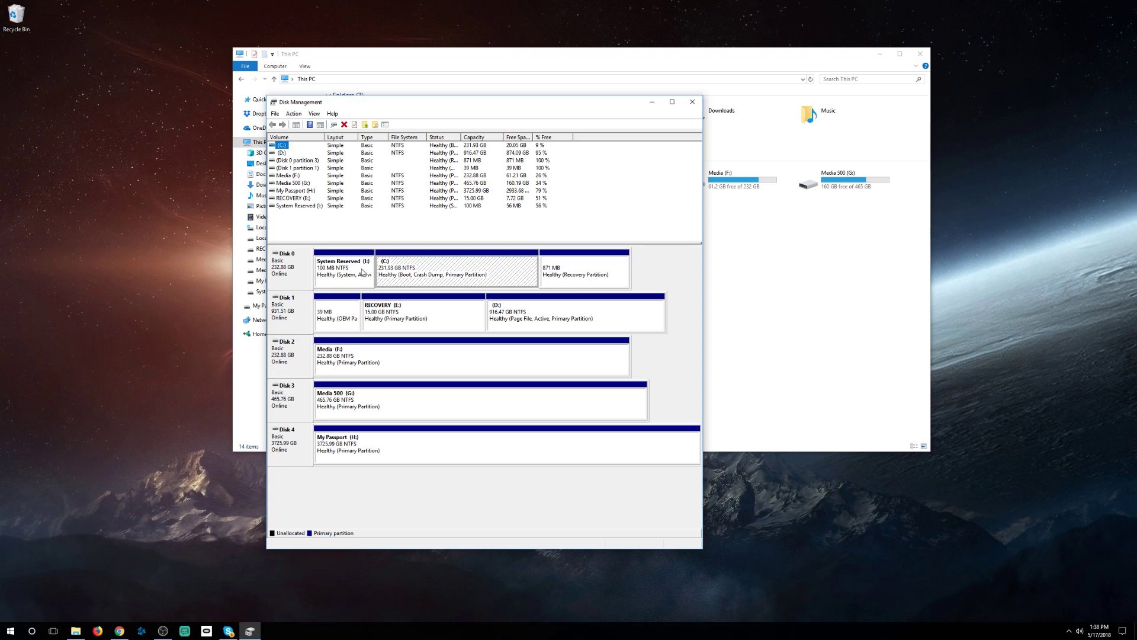
{"action": "left_click", "coordinate": [301, 161]}
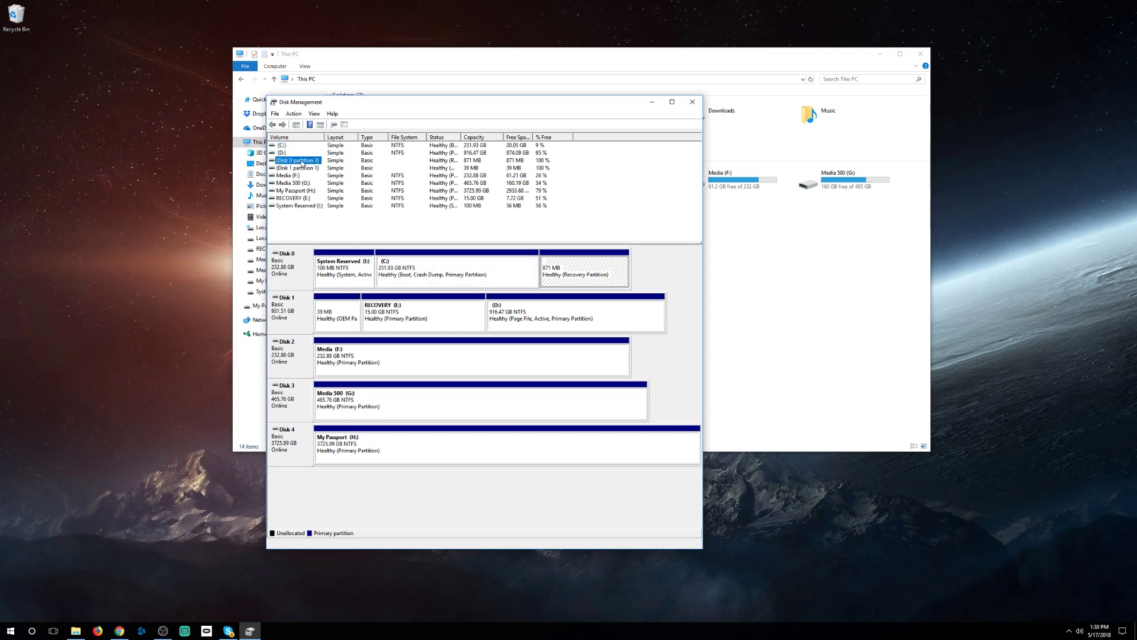
{"action": "left_click", "coordinate": [300, 192]}
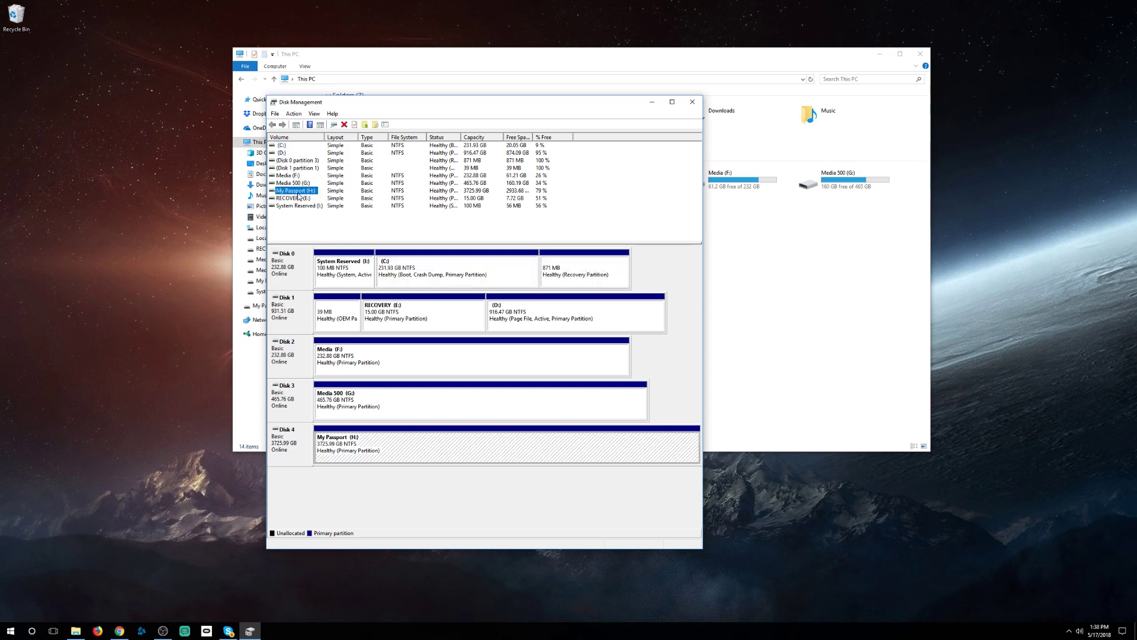
Show the context menu for My Passport (H:), then dismiss it by bringing This PC forward.
{"action": "right_click", "coordinate": [301, 196]}
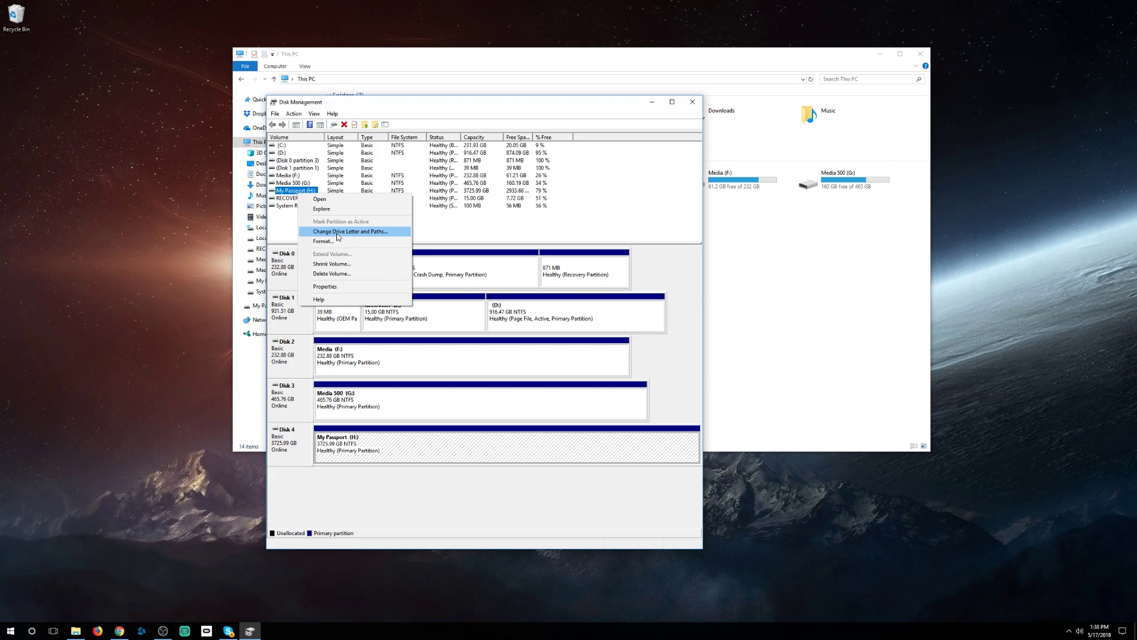
{"action": "left_click", "coordinate": [647, 61]}
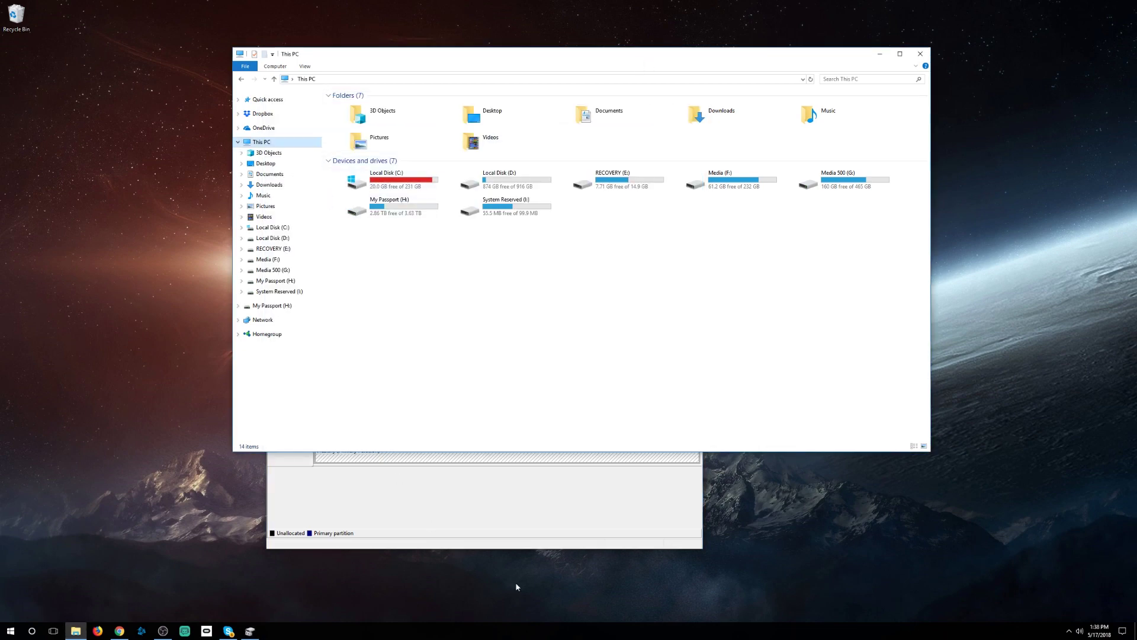
Bring Disk Management forward, show the Format... option for My Passport (H:), then dismiss the menu.
{"action": "left_click", "coordinate": [536, 525]}
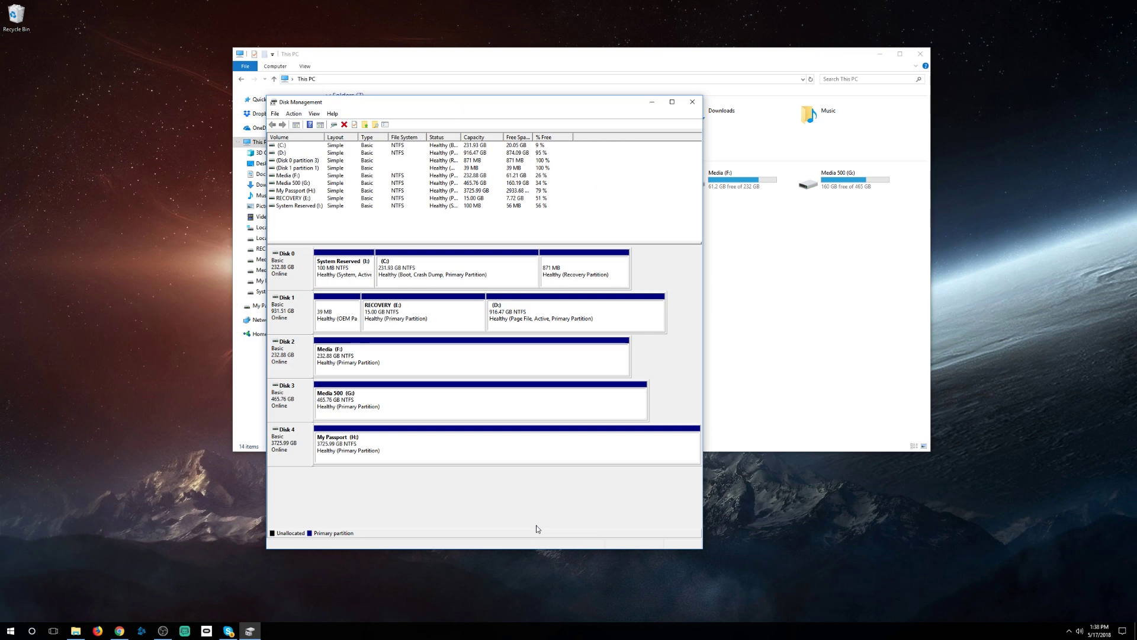
{"action": "right_click", "coordinate": [306, 191]}
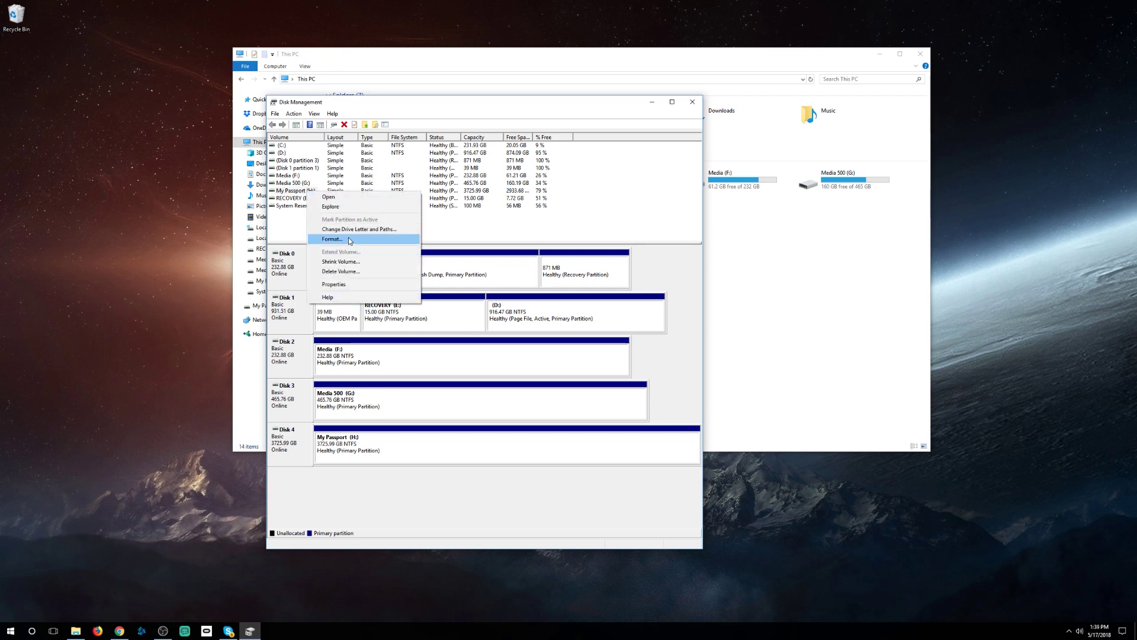
{"action": "left_click", "coordinate": [579, 114]}
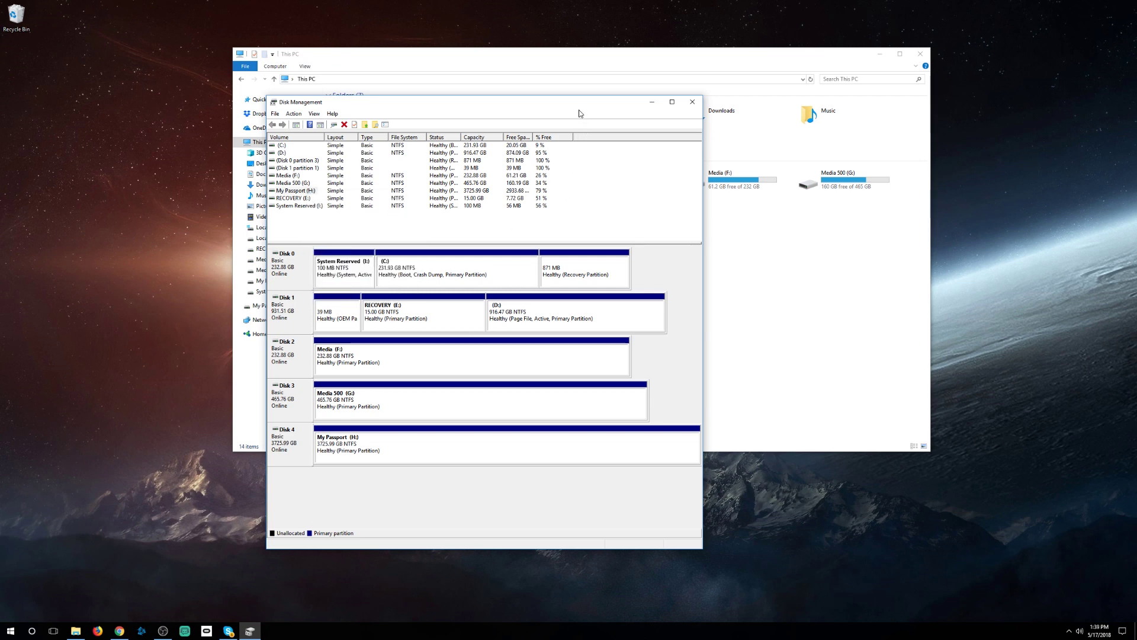